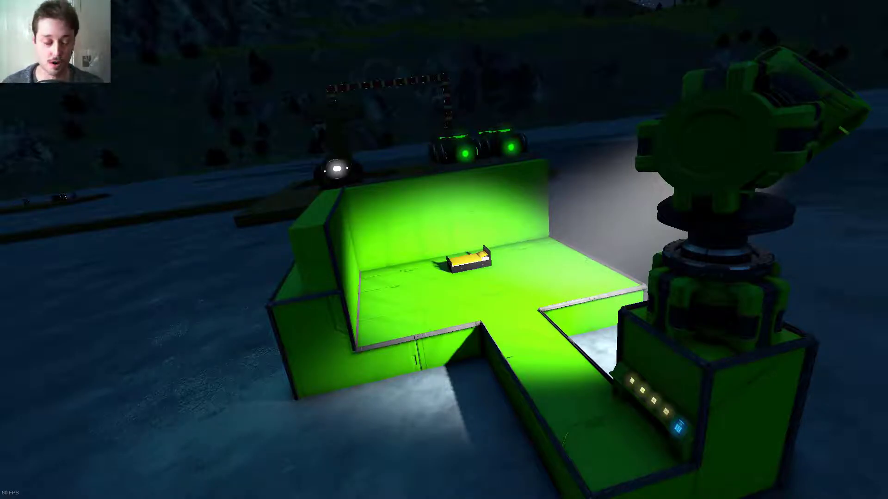
# Examine the green-screen room with its spotlight and bed, and check its paint colour in the color picker.
pyautogui.press('w')
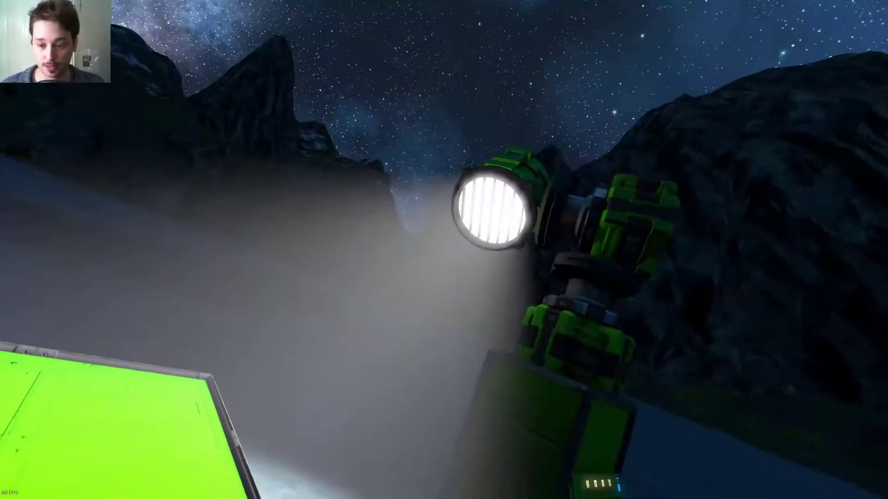
pyautogui.press('d')
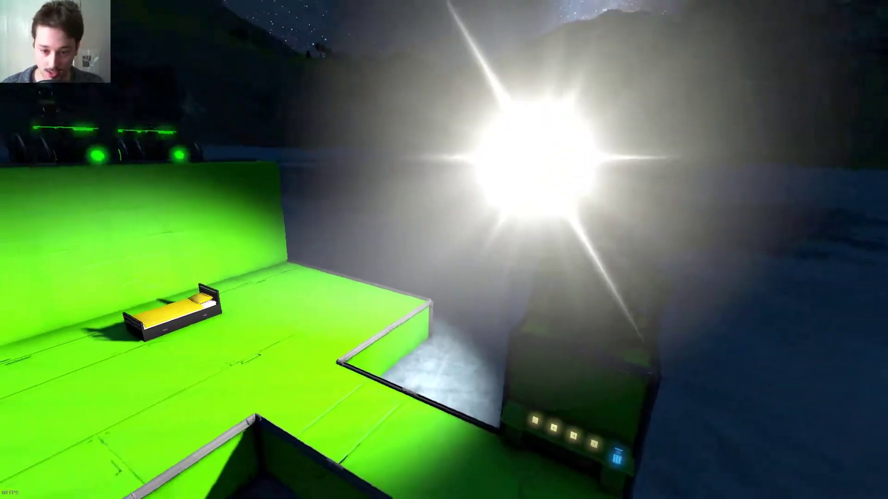
pyautogui.press('d')
pyautogui.press('w')
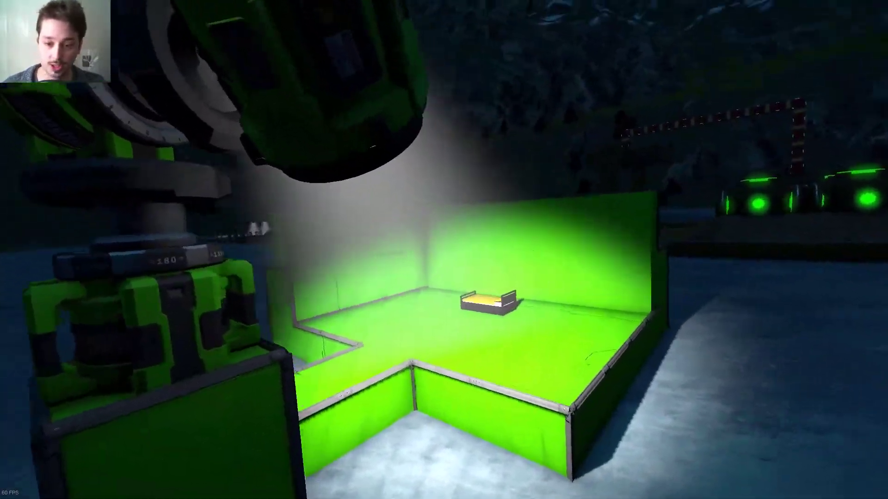
pyautogui.press('w')
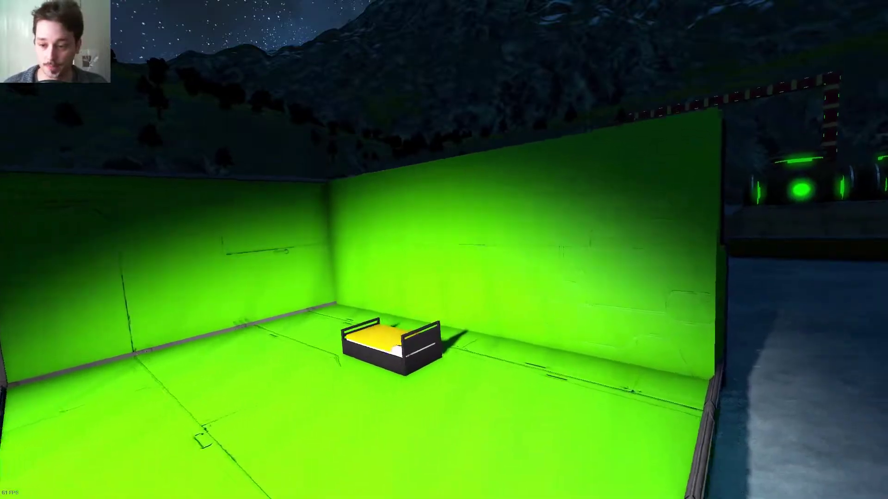
pyautogui.press('d')
pyautogui.press('a')
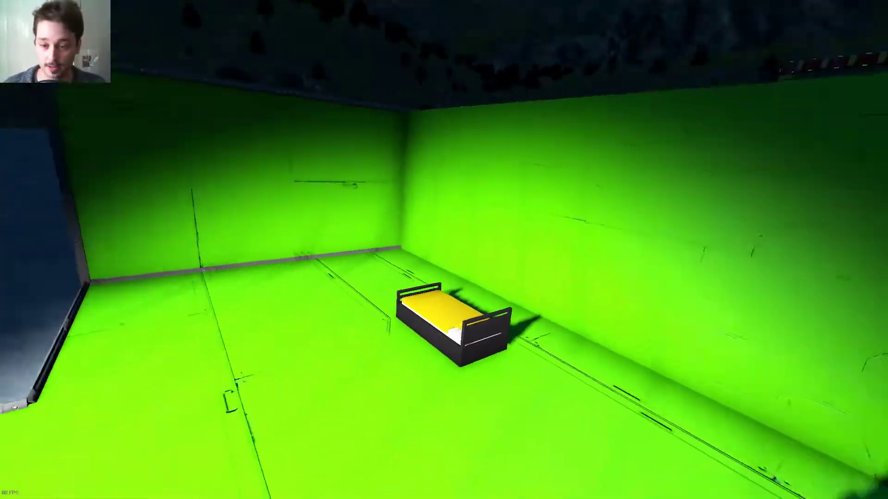
pyautogui.press('p')
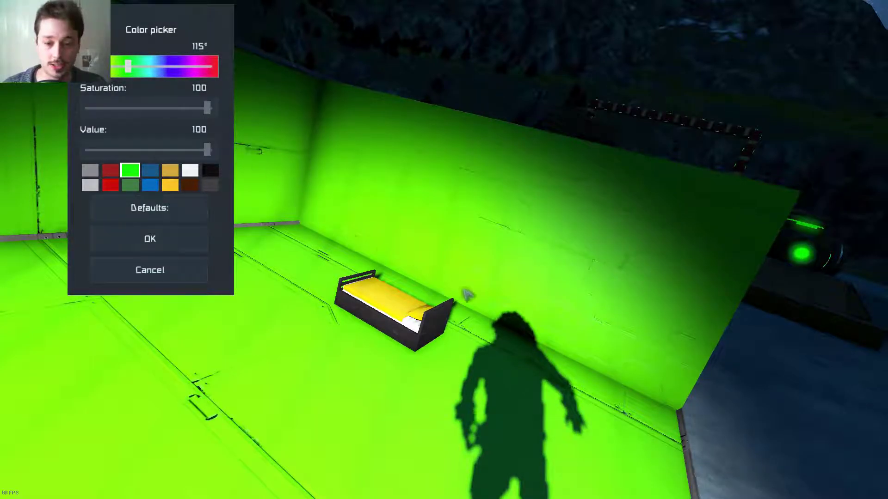
pyautogui.press('Escape')
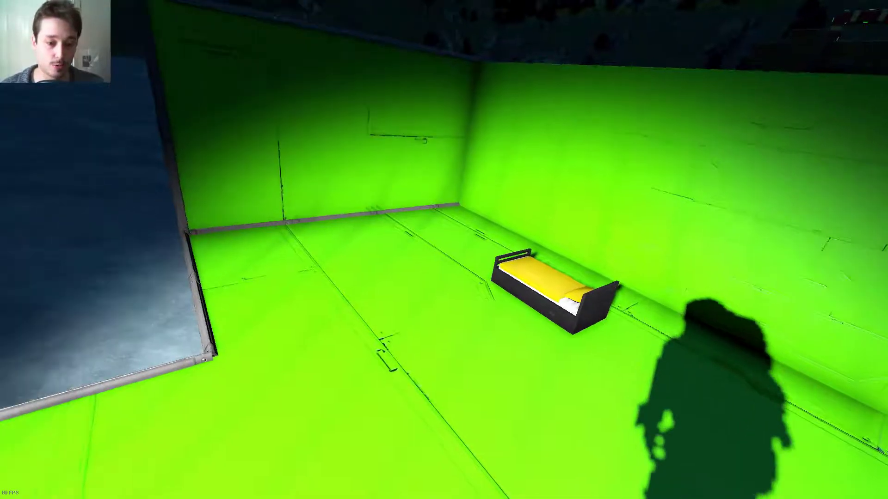
# Circle the spotlight and examine how it is aimed at the green-screen room.
pyautogui.press('s')
pyautogui.press('a')
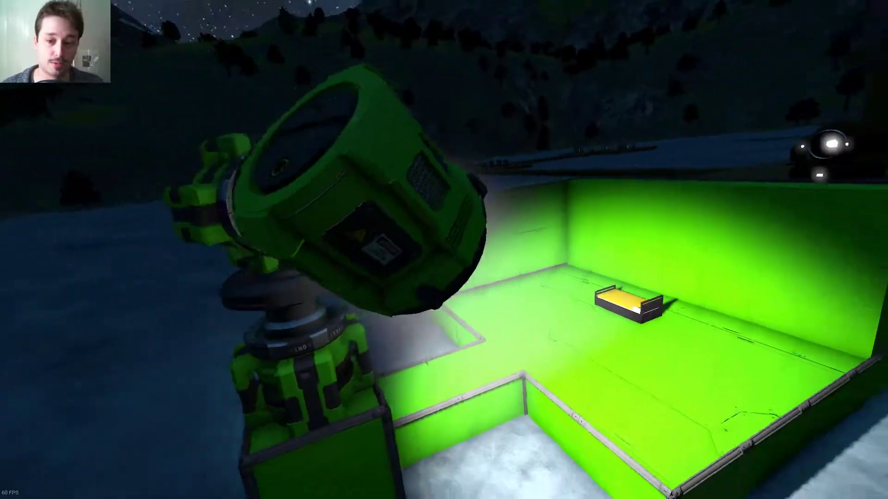
pyautogui.press('s')
pyautogui.press('w')
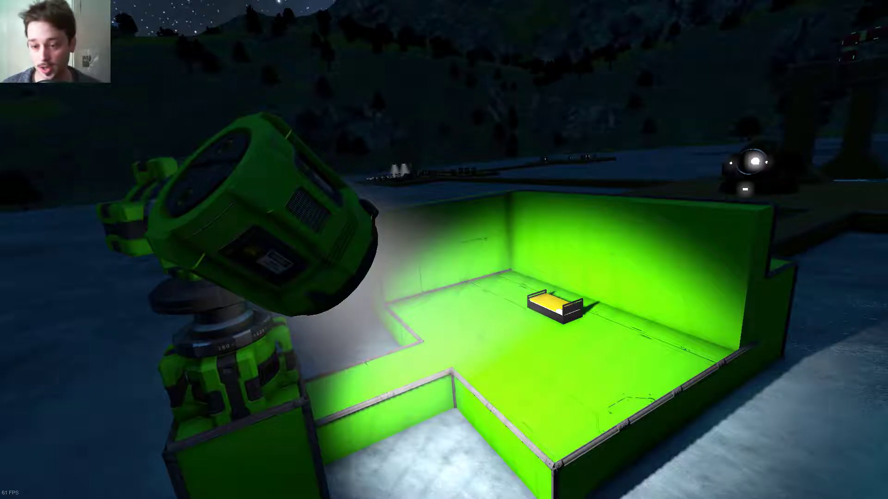
pyautogui.press('a')
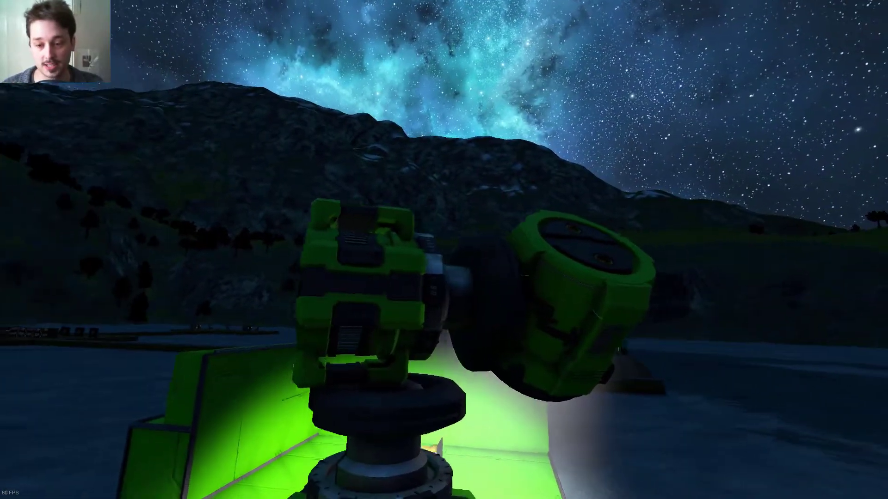
pyautogui.press('w')
pyautogui.press('d')
pyautogui.press('d')
pyautogui.press('w')
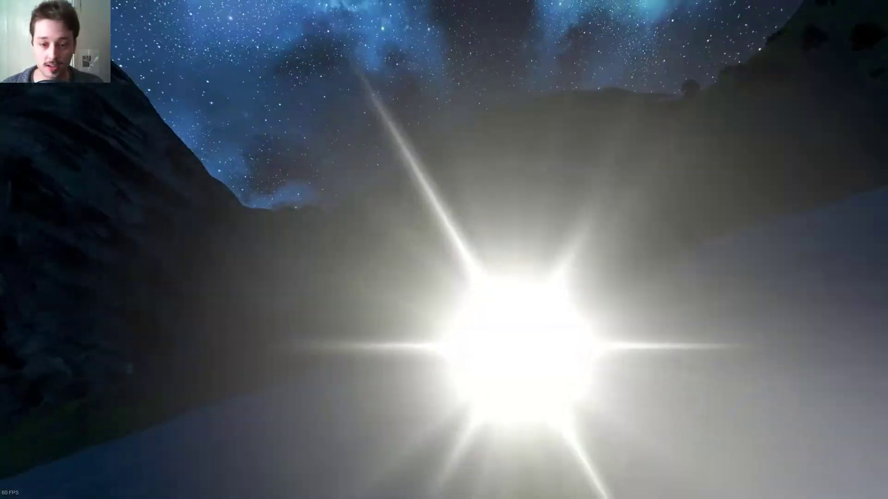
# Lie down on the yellow bed, get up again and view the bed and character shadow from several angles.
pyautogui.press('w')
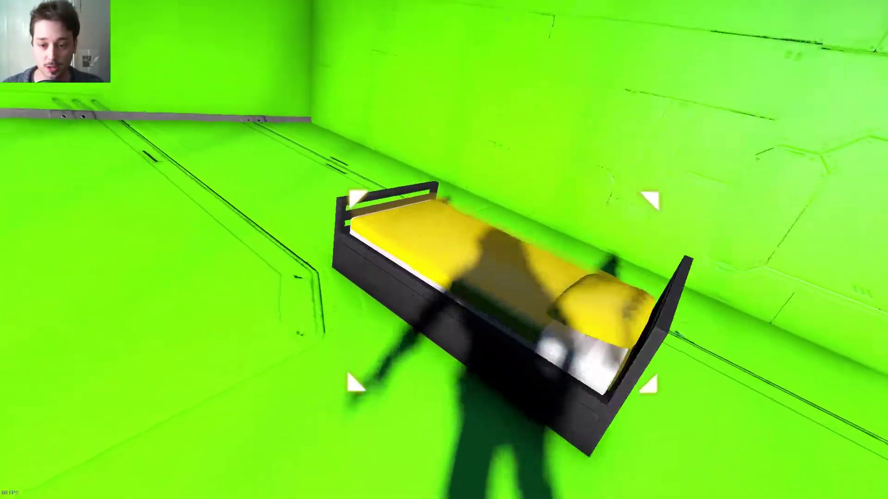
pyautogui.press('f')
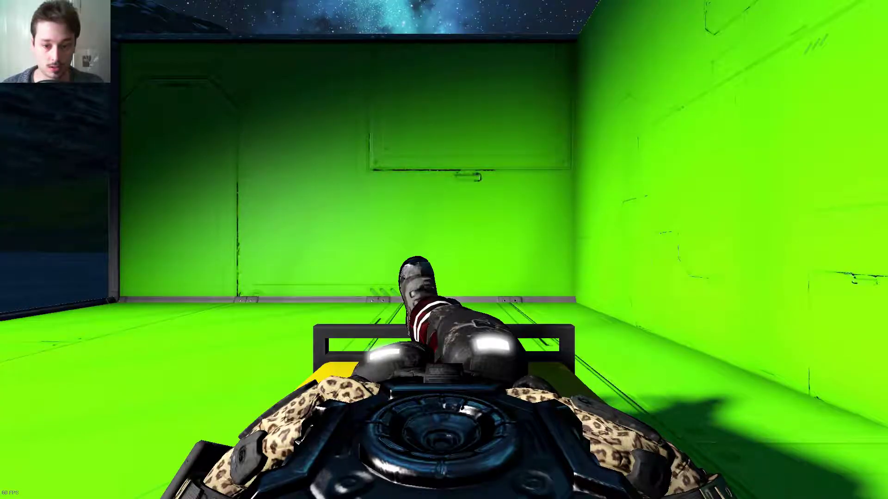
pyautogui.press('f')
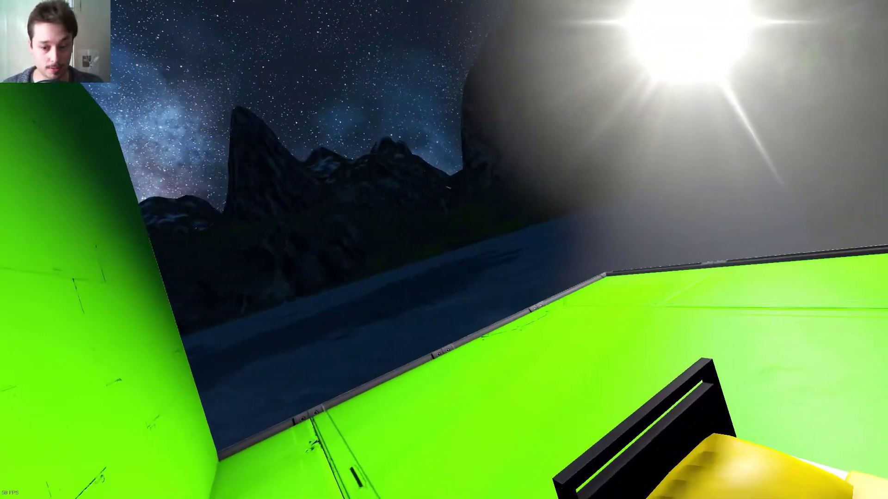
pyautogui.press('w')
pyautogui.press('a')
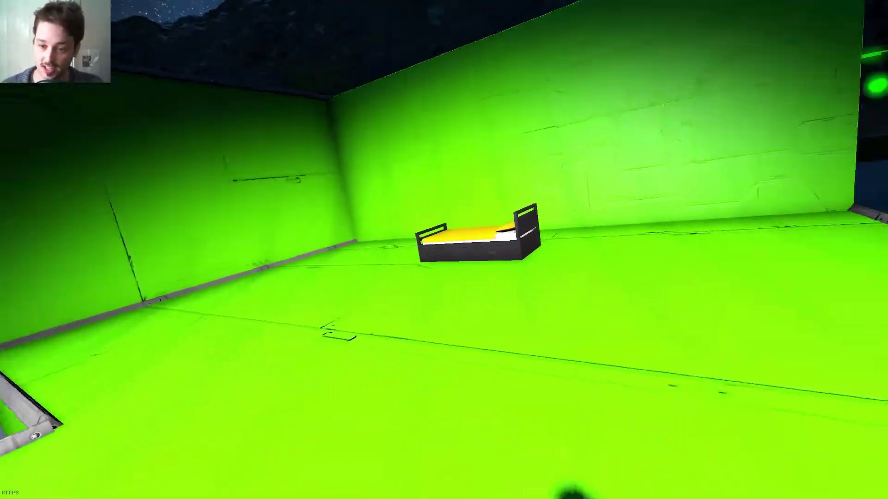
pyautogui.press('w')
pyautogui.press('a')
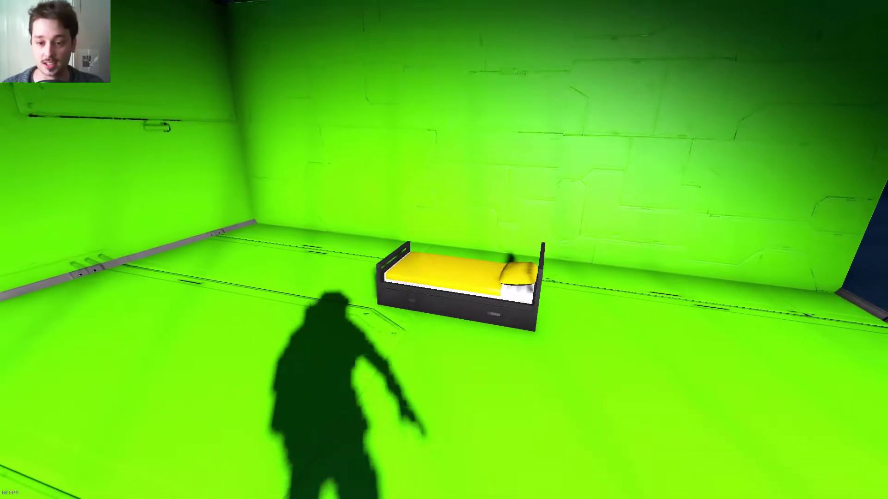
pyautogui.press('w')
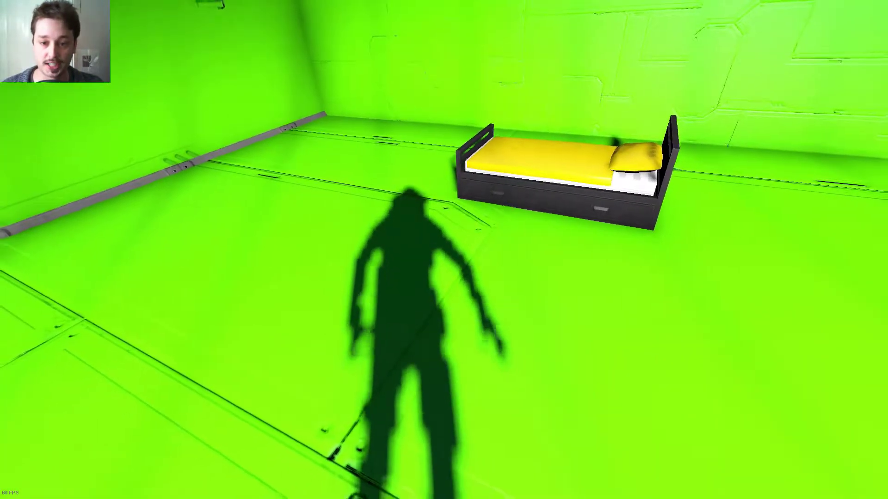
pyautogui.press('d')
pyautogui.press('w')
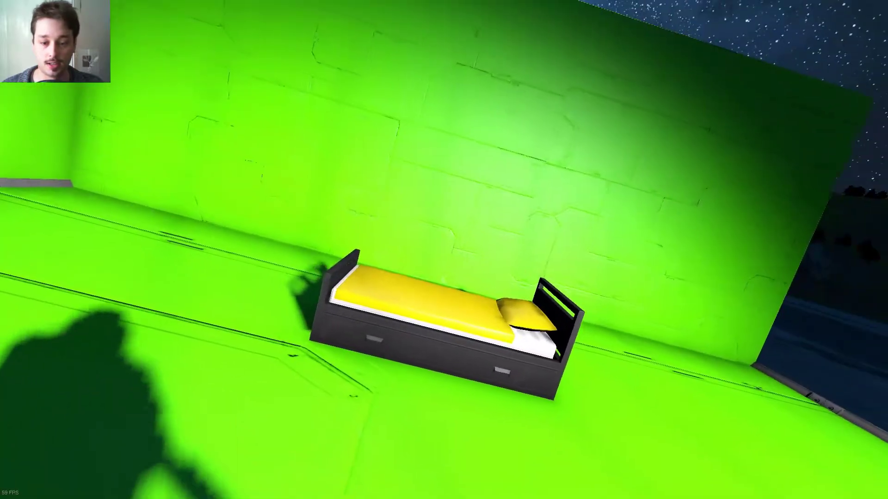
# Show the HUD, search the blocks for "toi" and assign the Toilet block to toolbar slot 1.
pyautogui.press('Tab')
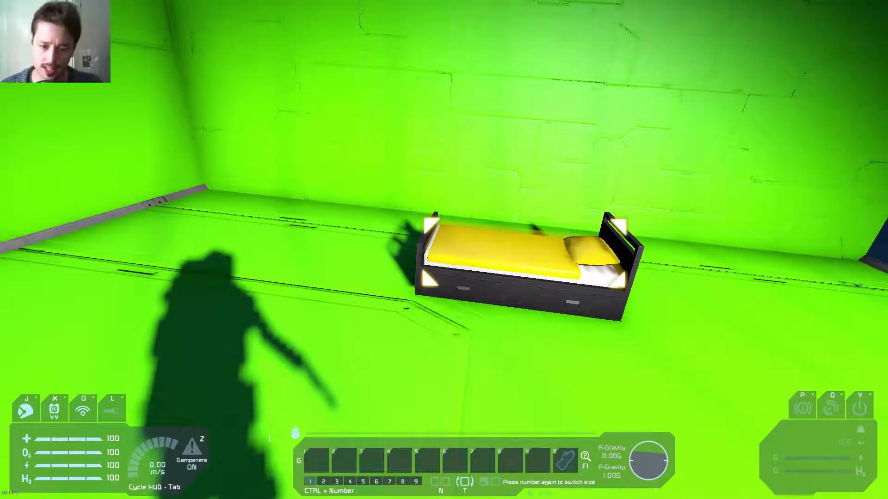
pyautogui.write('g')
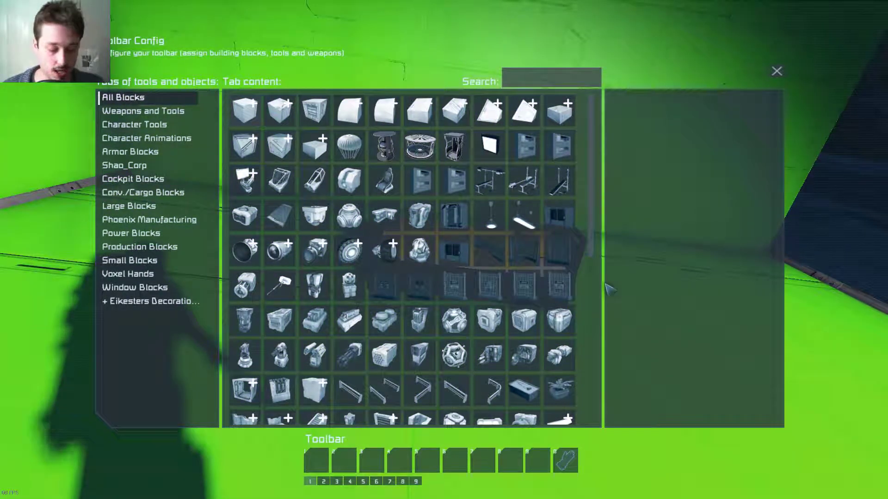
pyautogui.write('toi')
pyautogui.moveTo(256, 127); pyautogui.dragTo(316, 460)
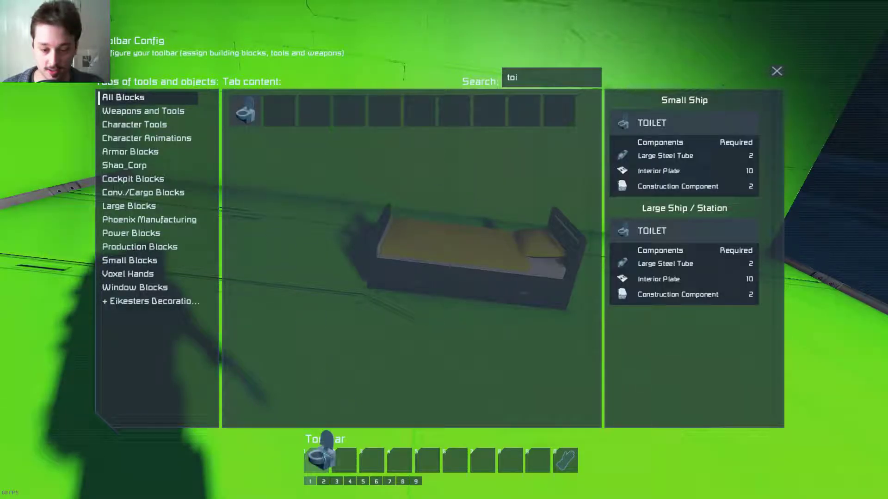
pyautogui.press('Escape')
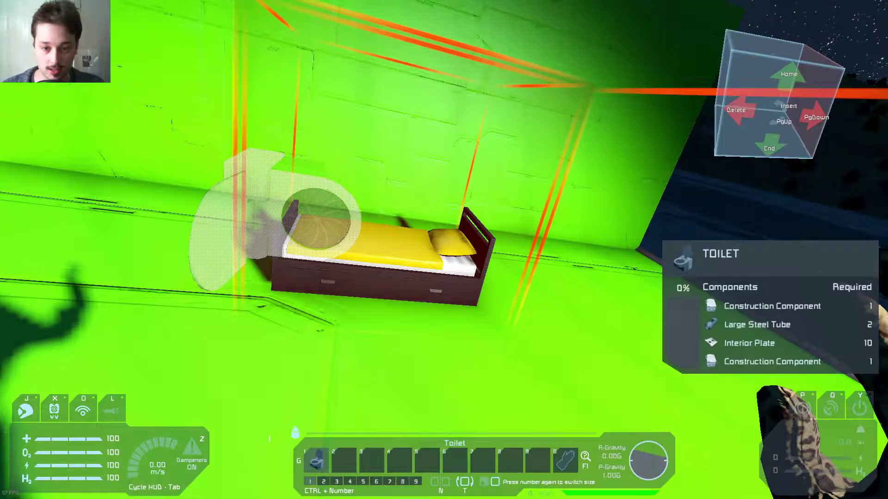
# Replace the bed with a red Toilet block facing out from the back wall.
pyautogui.rightClick(444, 249)
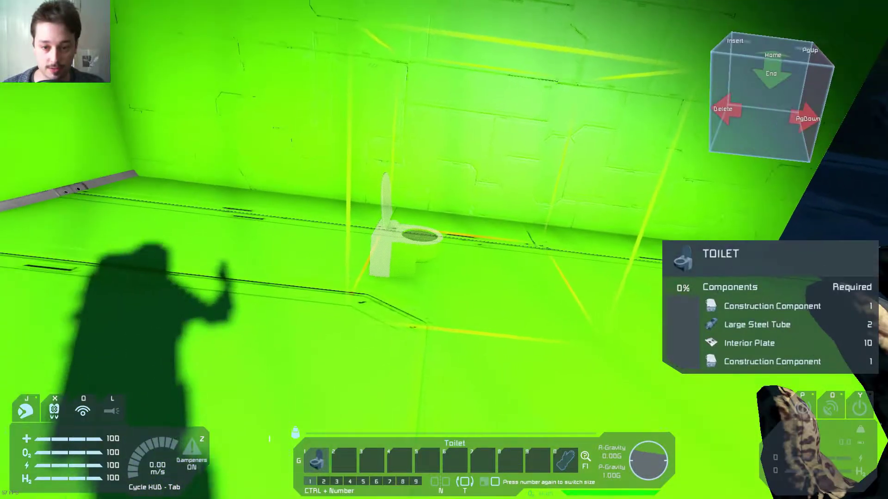
pyautogui.press('Delete')
pyautogui.press('p')
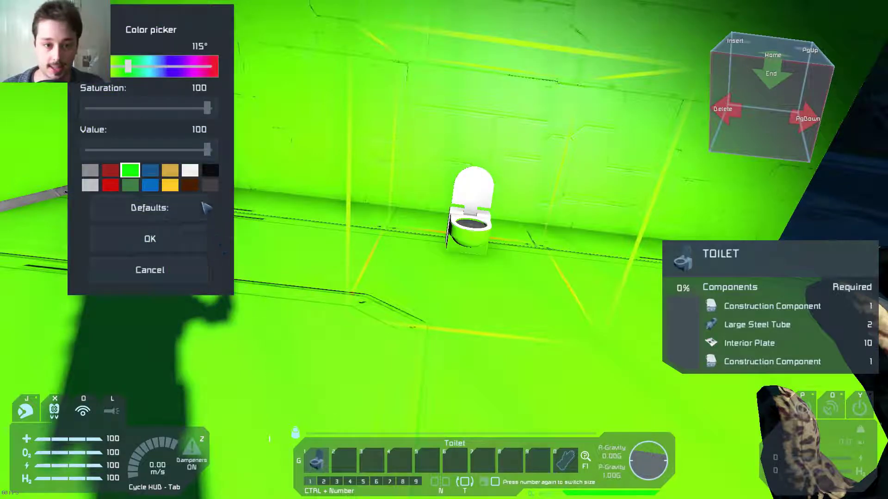
pyautogui.click(110, 185)
pyautogui.click(149, 238)
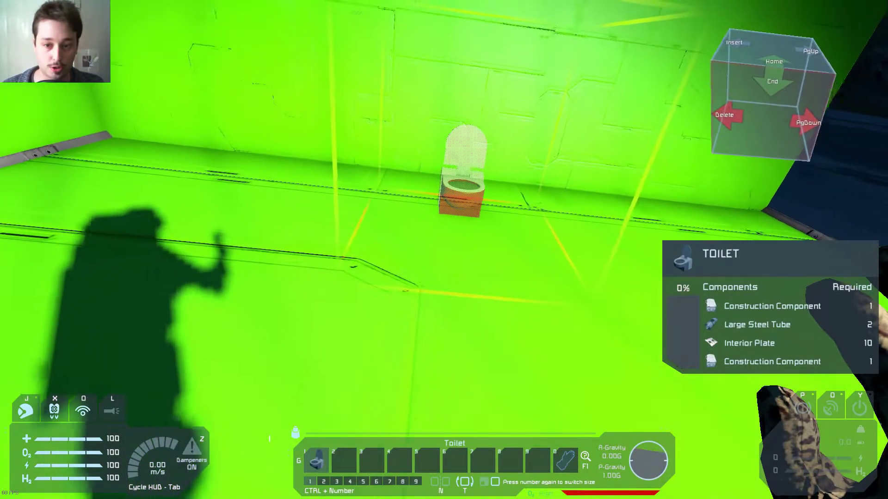
pyautogui.click(444, 250)
# Put away the block, hide the HUD and frame the red toilet against the green walls.
pyautogui.press('0')
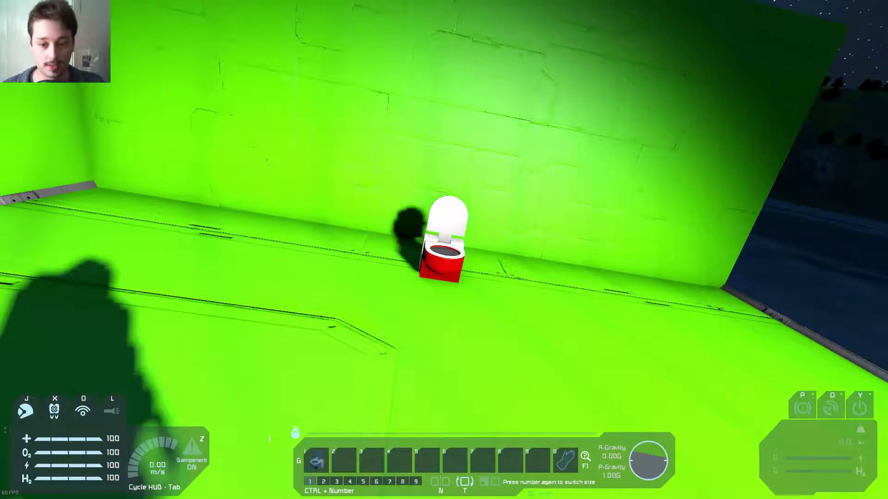
pyautogui.press('Tab')
pyautogui.press('Tab')
pyautogui.press('w')
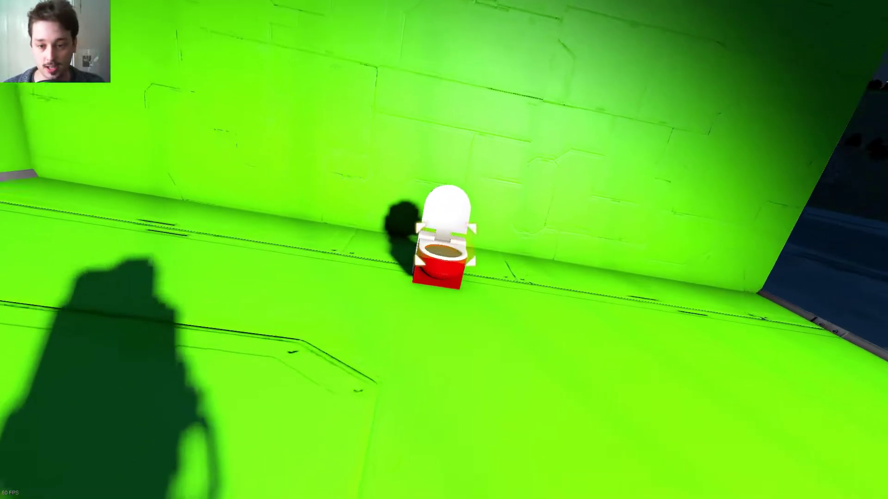
pyautogui.press('d')
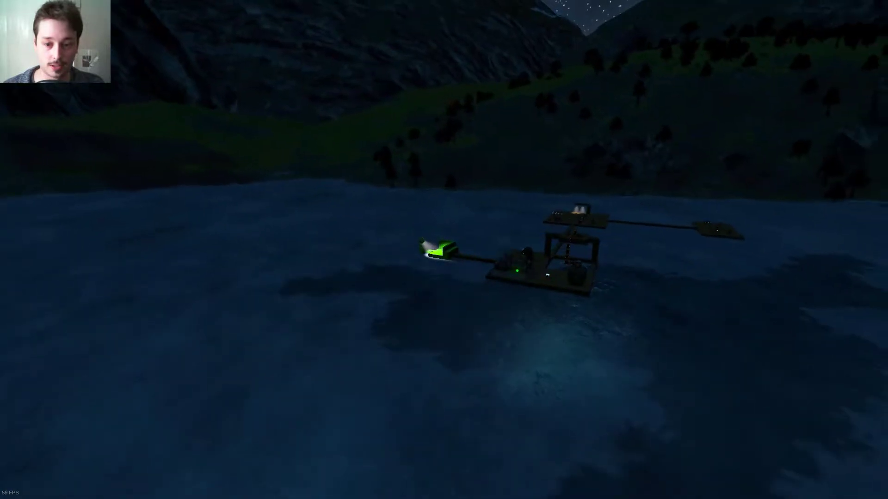
pyautogui.scroll(10, 444, 250)
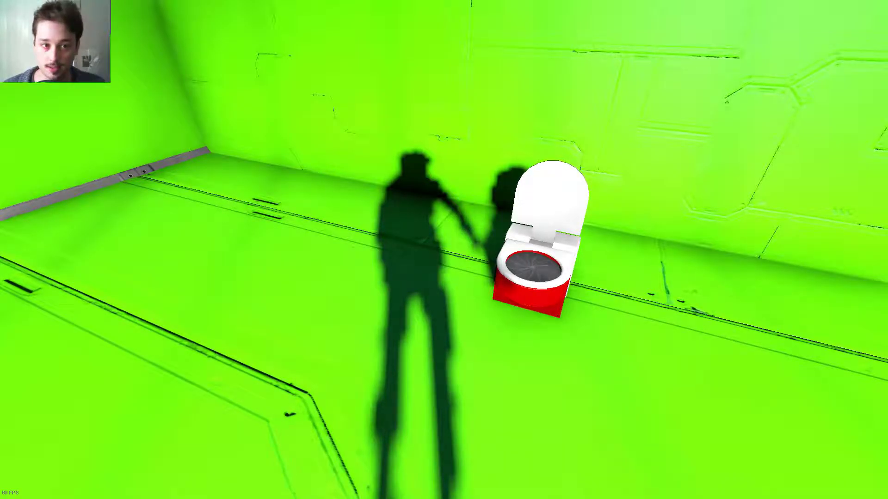
pyautogui.moveTo(444, 249)
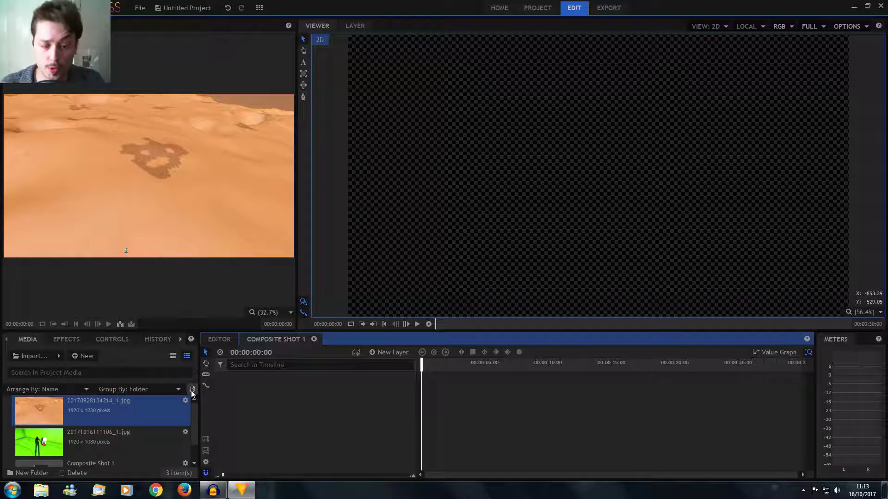
pyautogui.moveTo(95, 432); pyautogui.dragTo(279, 396)
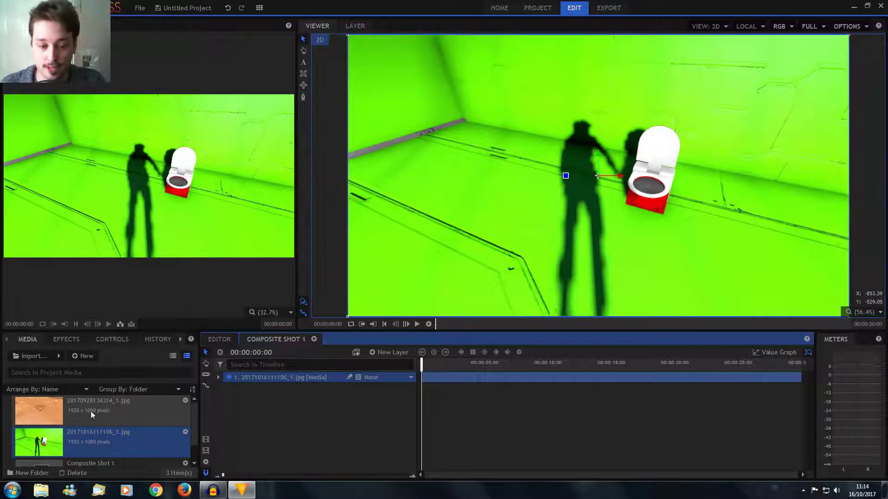
pyautogui.moveTo(91, 411); pyautogui.dragTo(278, 407)
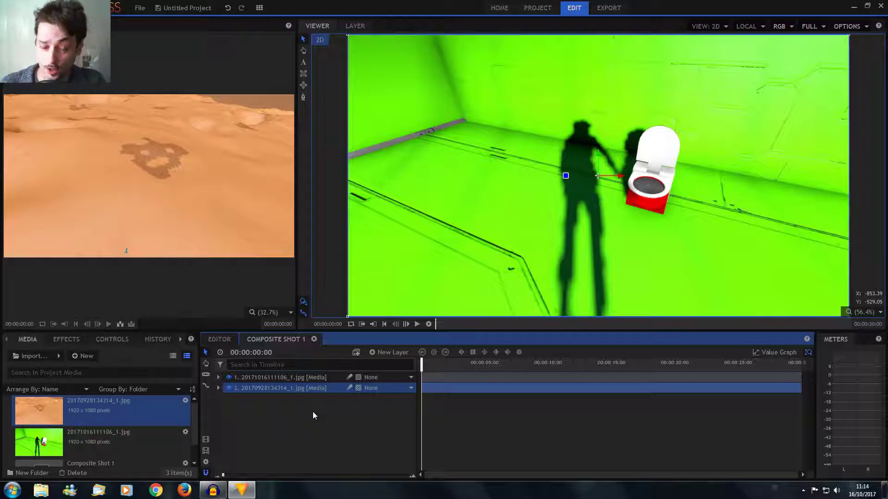
pyautogui.scroll(5, 129, 156)
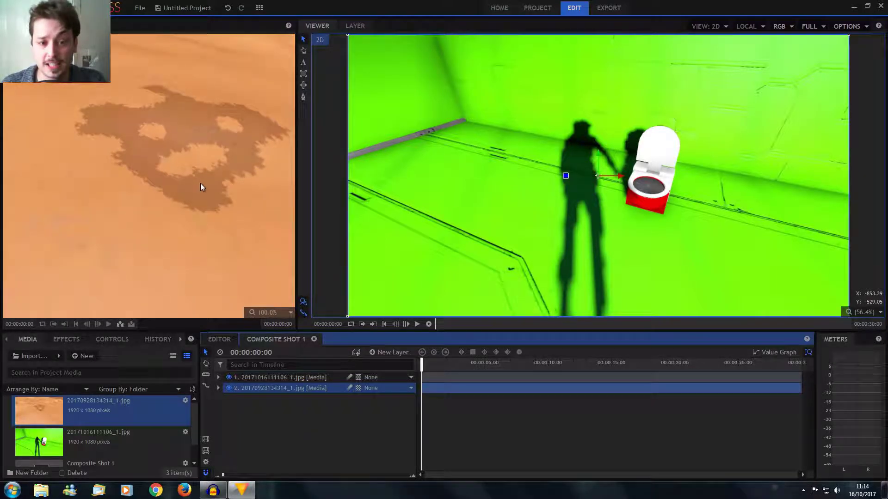
pyautogui.scroll(-5, 217, 257)
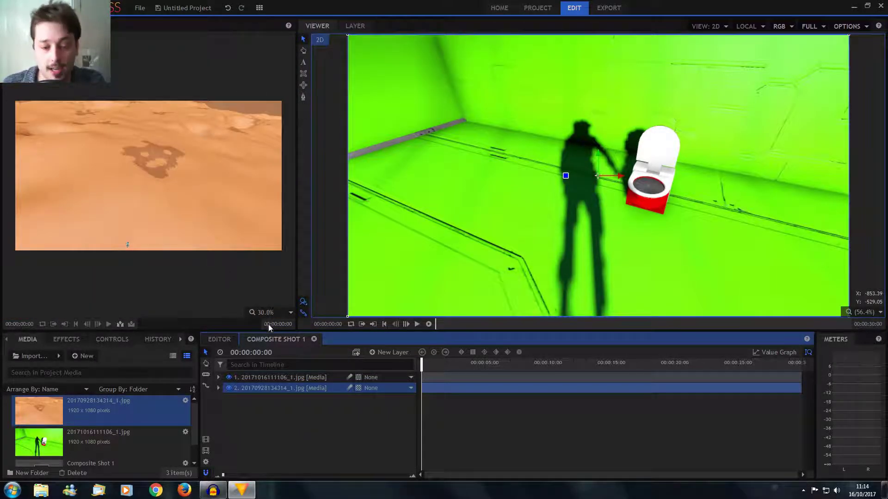
pyautogui.click(309, 420)
pyautogui.click(303, 378)
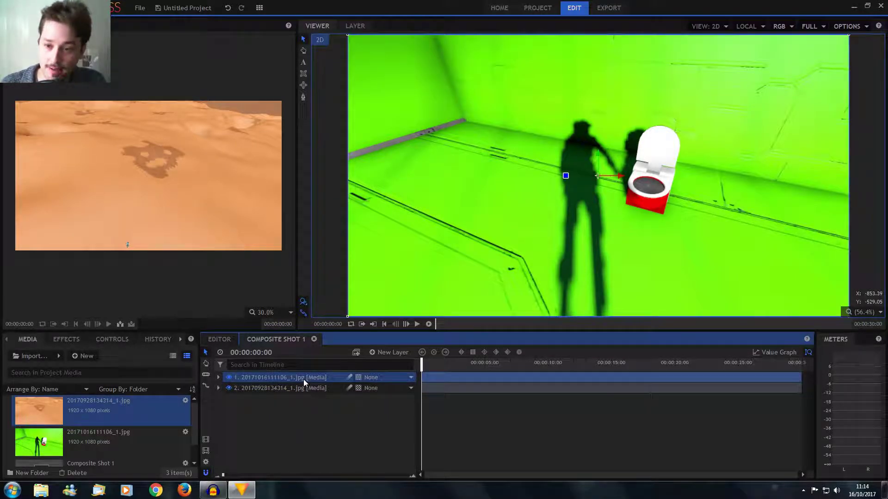
pyautogui.click(65, 339)
pyautogui.click(51, 355)
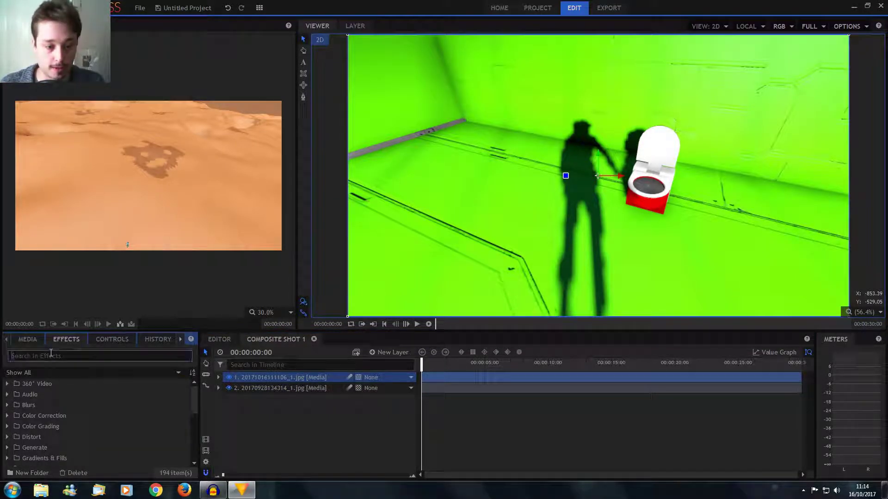
pyautogui.write('gree')
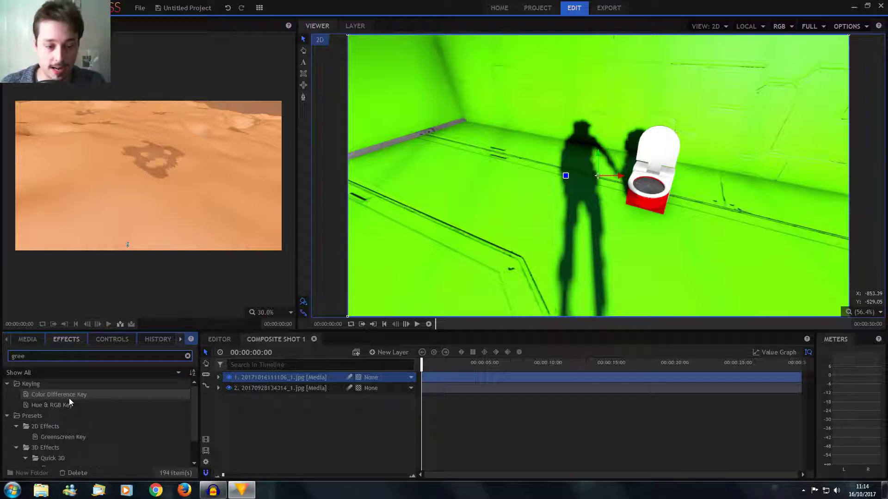
pyautogui.click(50, 437)
pyautogui.moveTo(48, 438); pyautogui.dragTo(270, 379)
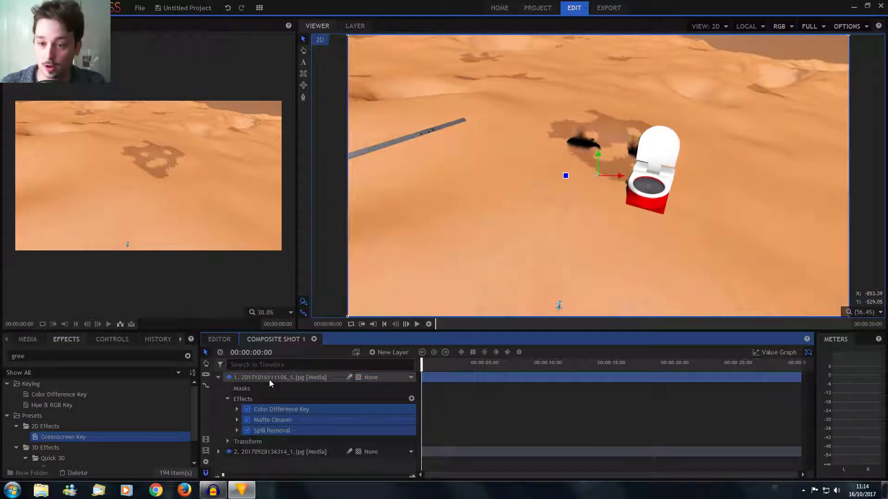
pyautogui.moveTo(646, 202); pyautogui.dragTo(606, 221)
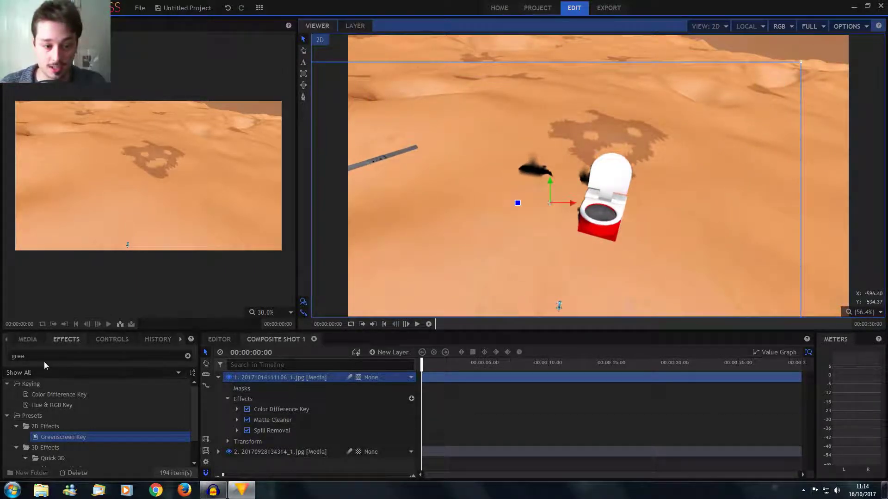
pyautogui.click(29, 340)
pyautogui.click(76, 443)
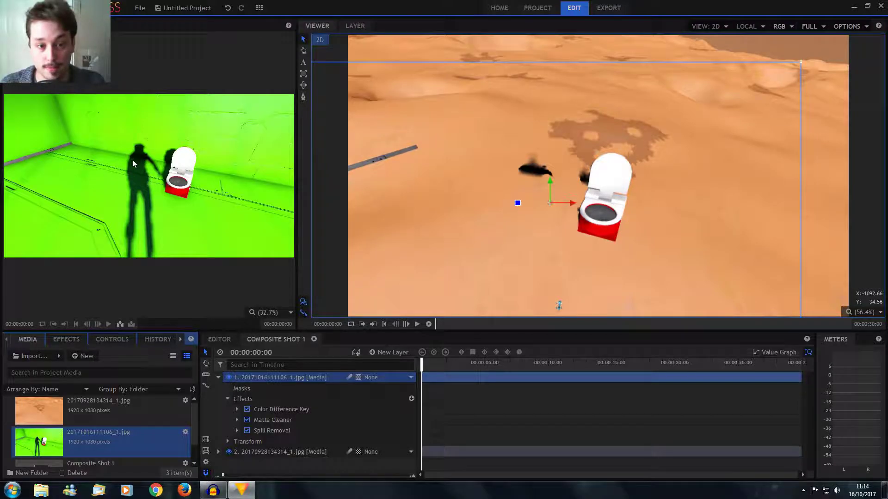
pyautogui.scroll(4, 637, 182)
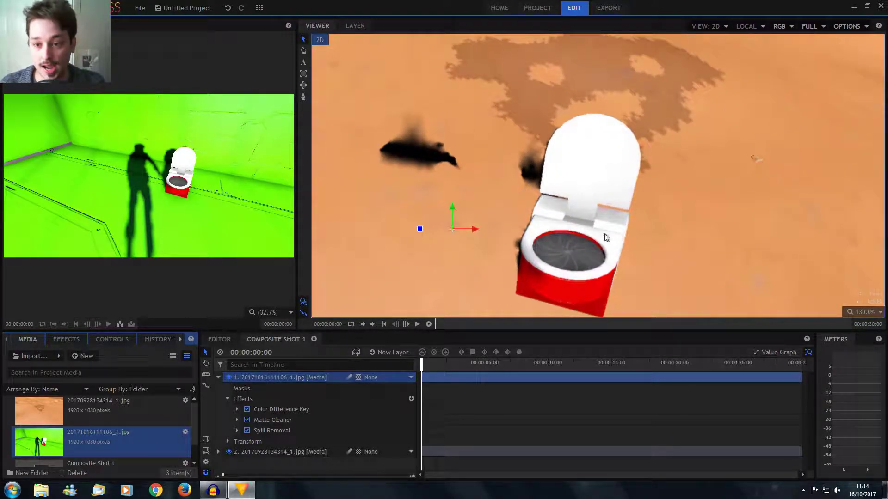
pyautogui.scroll(-4, 607, 238)
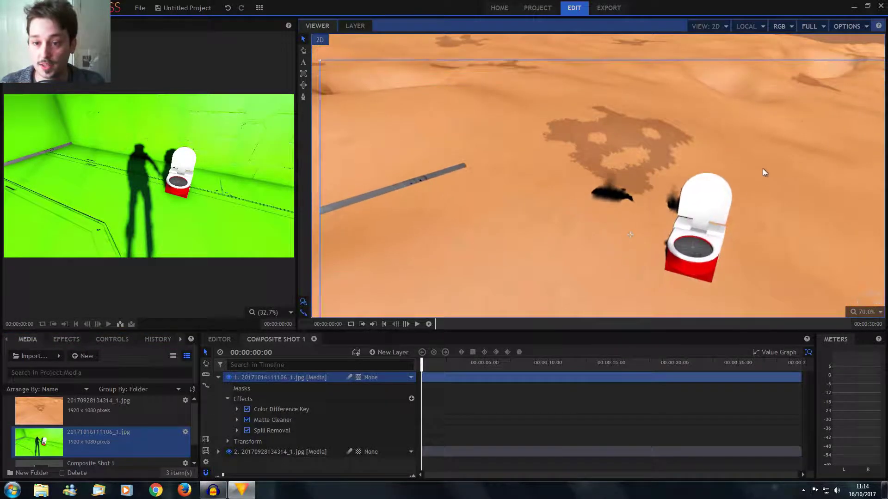
# Reposition the keyed toilet layer around the desert, ending on the sand to the left of the dark patch.
pyautogui.moveTo(762, 169); pyautogui.dragTo(752, 123)
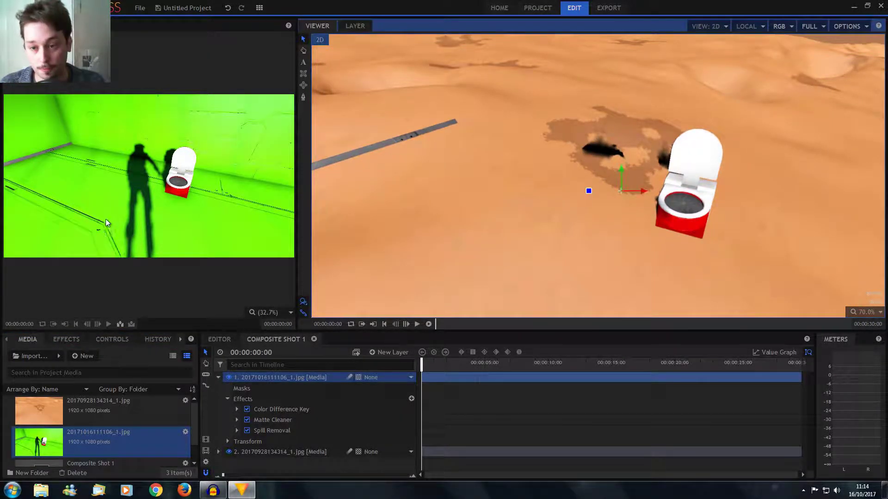
pyautogui.moveTo(538, 255); pyautogui.dragTo(540, 237)
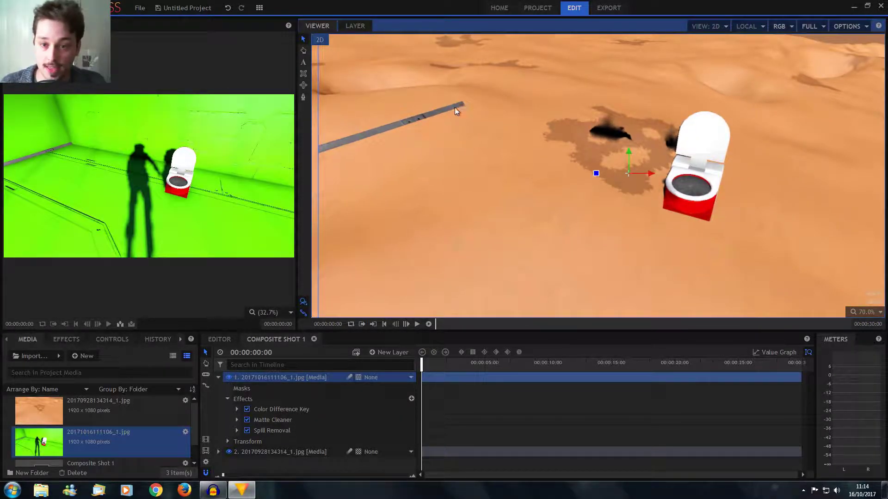
pyautogui.moveTo(461, 227); pyautogui.dragTo(448, 215)
pyautogui.scroll(-1, 125, 207)
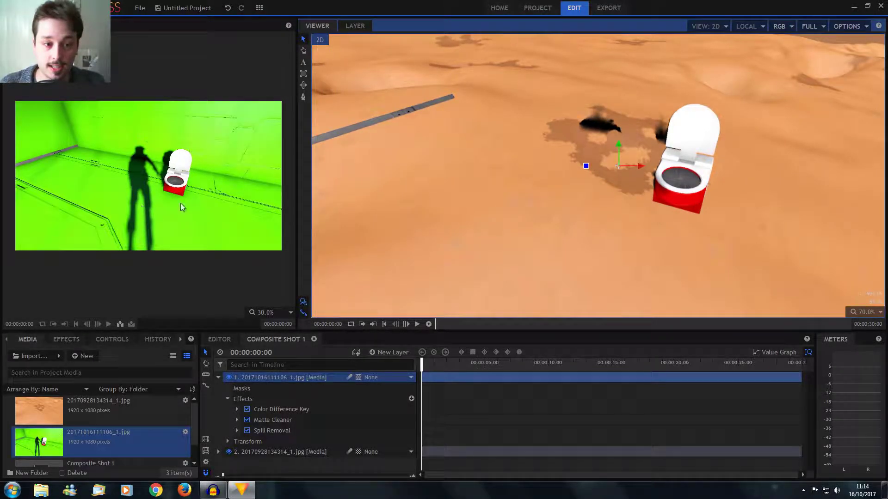
pyautogui.moveTo(471, 178); pyautogui.dragTo(418, 171)
pyautogui.moveTo(755, 174); pyautogui.dragTo(626, 206)
pyautogui.scroll(-3, 705, 178)
pyautogui.scroll(3, 684, 184)
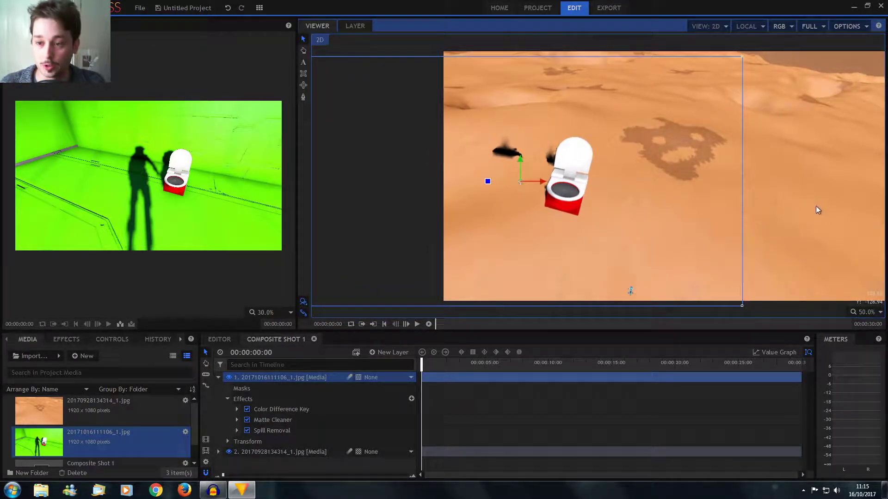
# Move the toilet further down and left, closer to the left edge of the desert image.
pyautogui.click(304, 51)
pyautogui.moveTo(824, 124); pyautogui.dragTo(709, 115)
pyautogui.scroll(-1, 735, 127)
pyautogui.moveTo(648, 169); pyautogui.dragTo(674, 179)
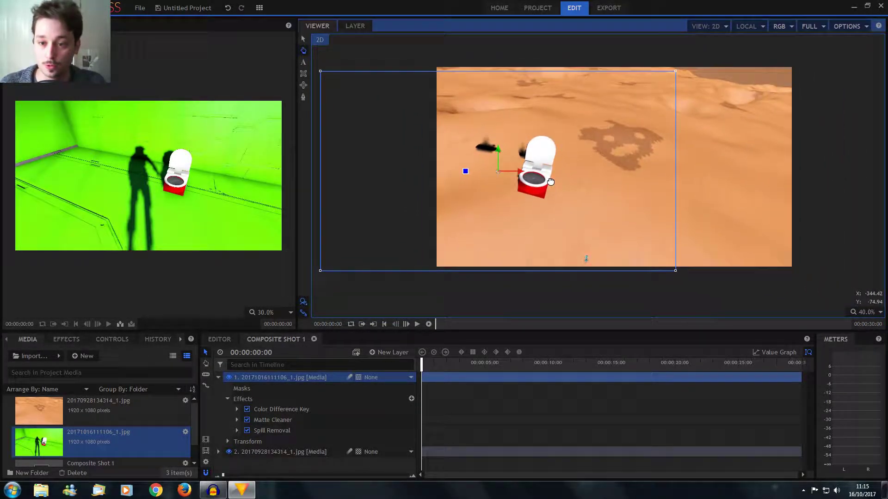
pyautogui.click(304, 39)
pyautogui.moveTo(589, 167); pyautogui.dragTo(559, 185)
# Duplicate the toilet layer and place the second toilet beside the lower right of the dark patch.
pyautogui.rightClick(281, 378)
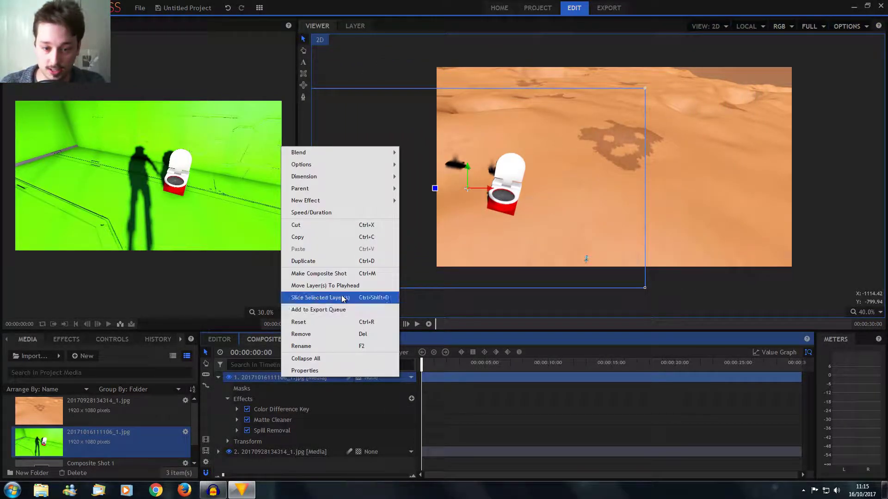
pyautogui.click(336, 244)
pyautogui.hotkey('ctrl', 'v')
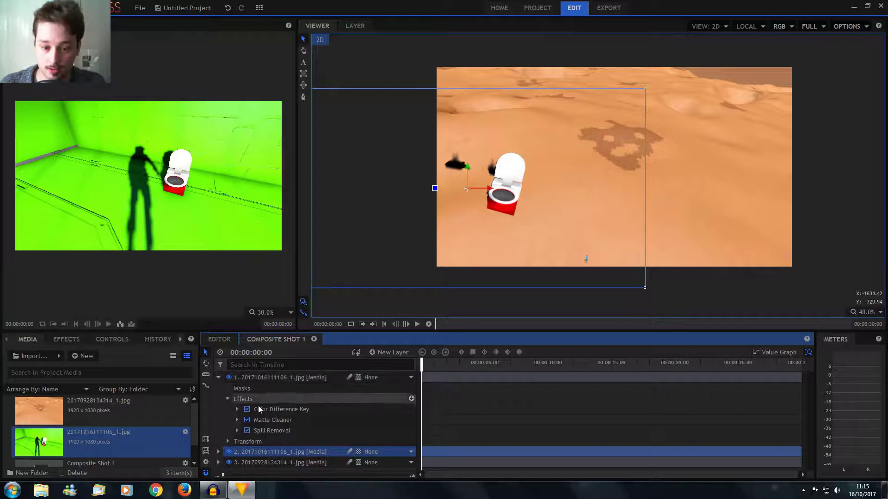
pyautogui.moveTo(507, 207); pyautogui.dragTo(646, 185)
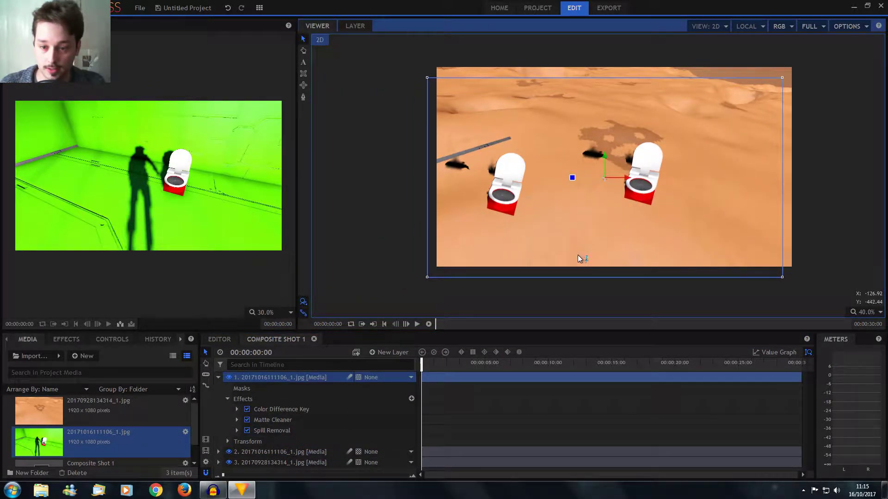
# Duplicate the second toilet's layer, place the third toilet near the desert image's bottom edge between the other two, and deselect all layers.
pyautogui.rightClick(335, 382)
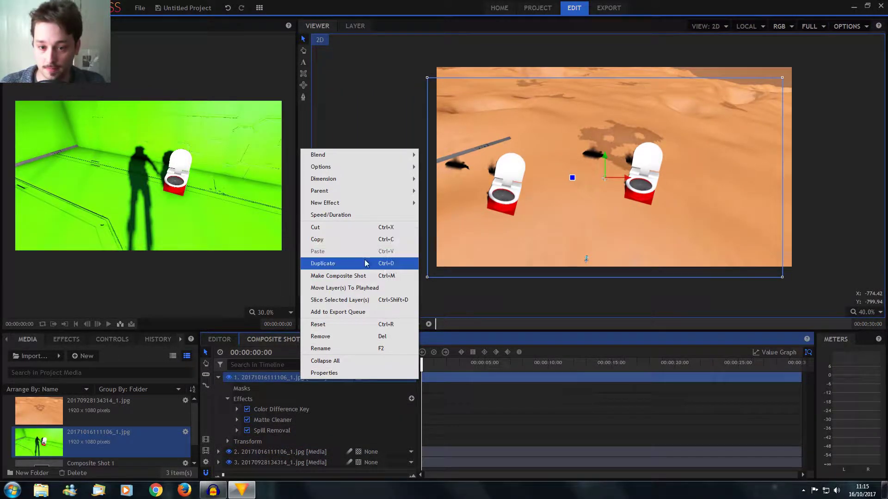
pyautogui.click(322, 263)
pyautogui.moveTo(654, 196); pyautogui.dragTo(599, 251)
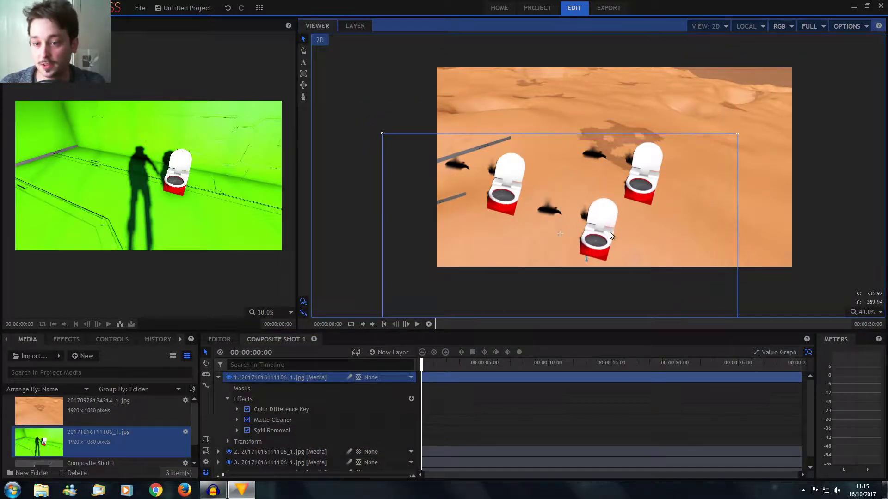
pyautogui.click(757, 155)
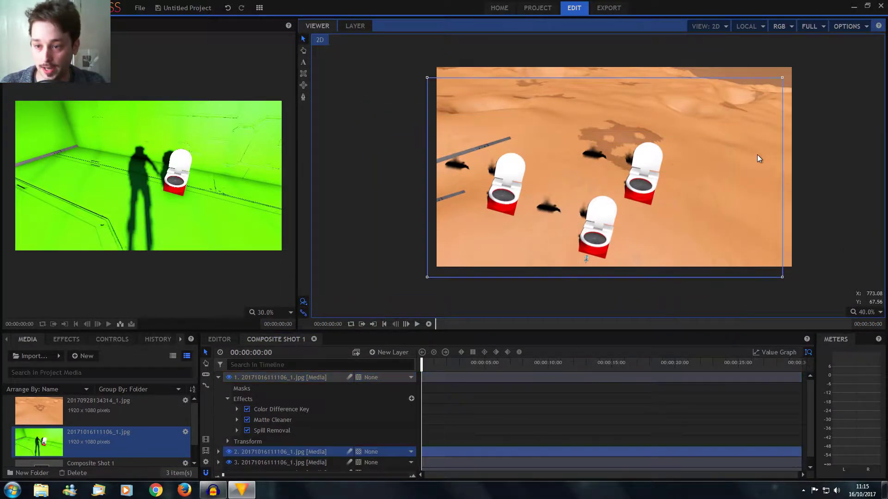
pyautogui.click(386, 158)
pyautogui.click(396, 73)
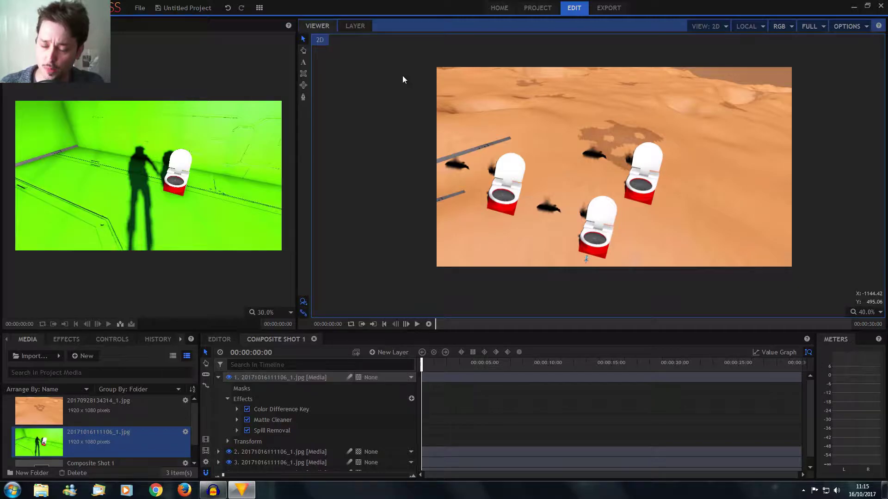